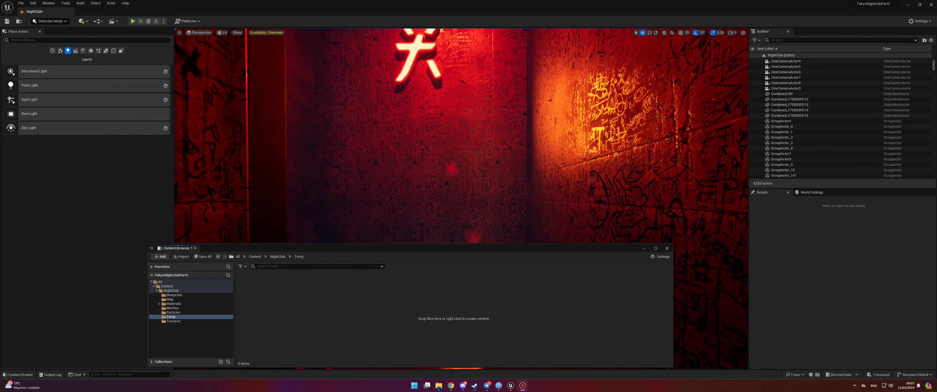
- Create material M_EmissiveText01 in the Temp folder and open it in the Material Editor
drag(251, 249, 259, 248)
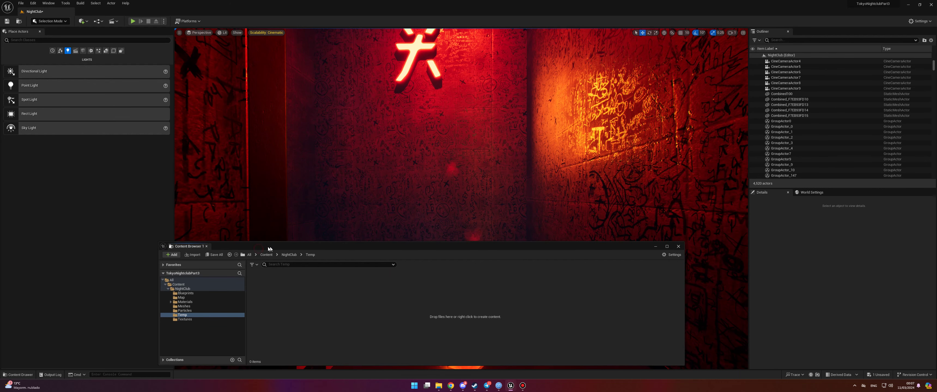
right_drag(426, 174, 462, 148)
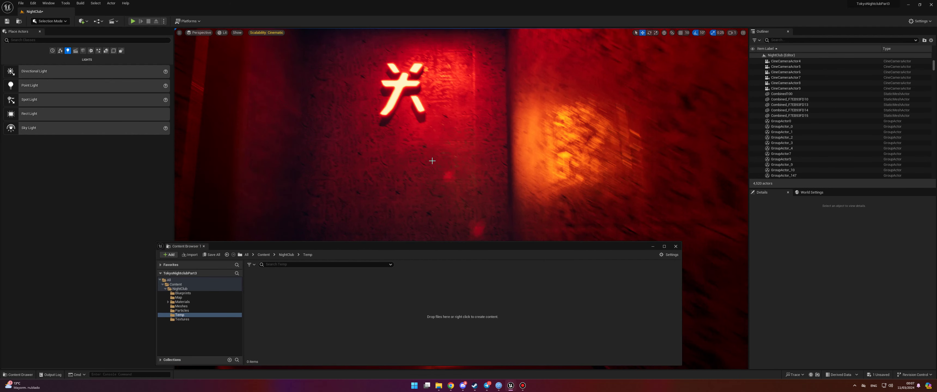
click(169, 255)
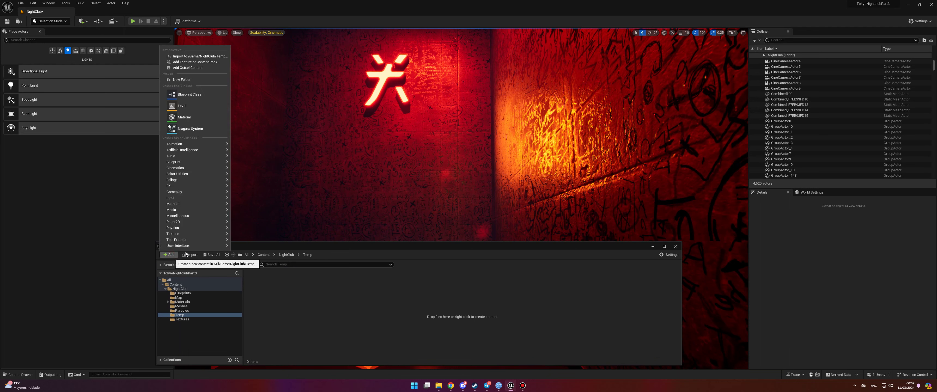
click(199, 115)
text(M_EmissiveTest)
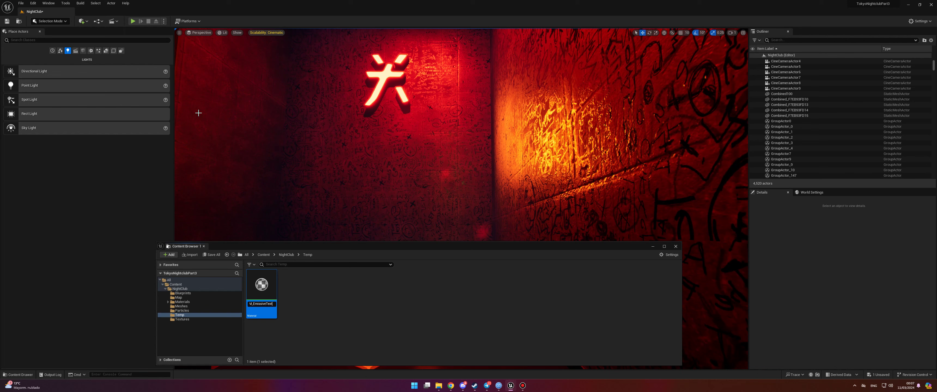
text(01)
key(Return)
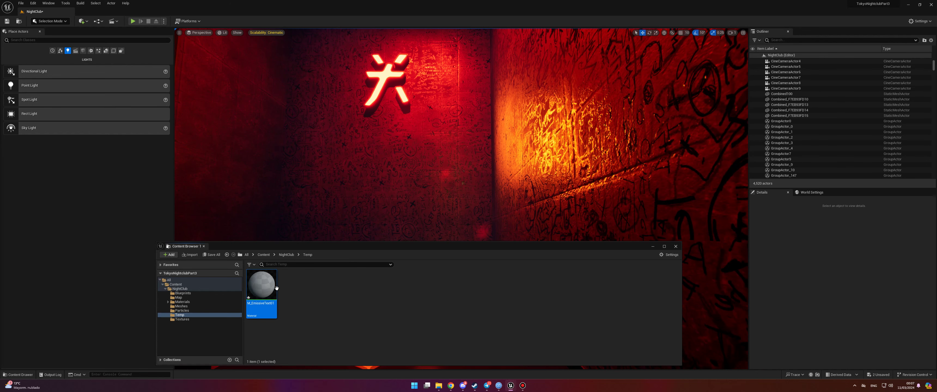
double_click(262, 287)
- Maximize the material editor and add a Constant3Vector node at the graph's upper left
drag(559, 105, 560, 86)
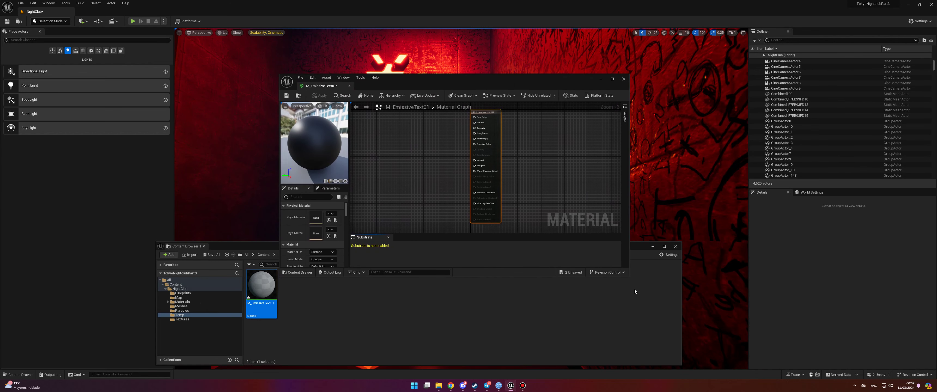
click(613, 80)
right_drag(424, 151, 583, 200)
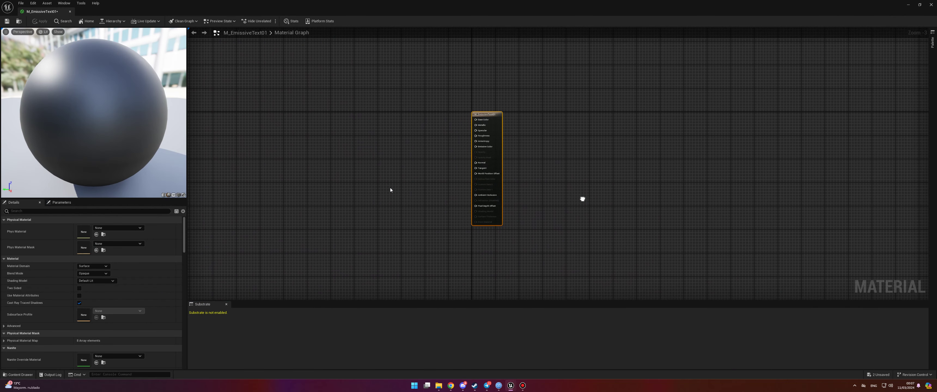
scroll(404, 164, up, 3)
drag(405, 164, 440, 167)
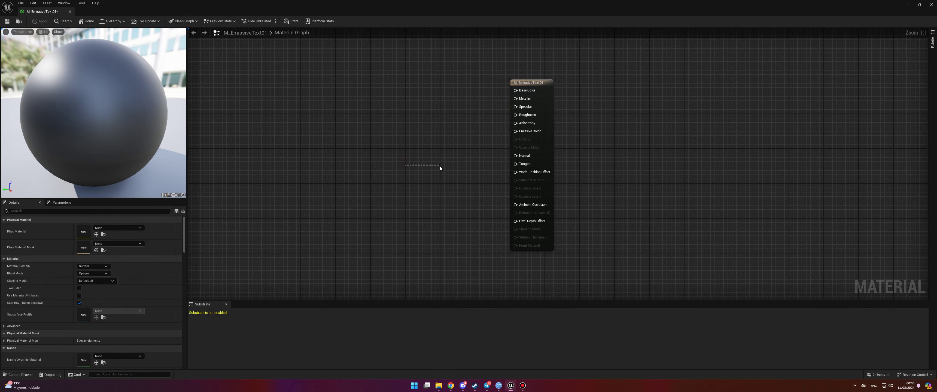
right_click(352, 129)
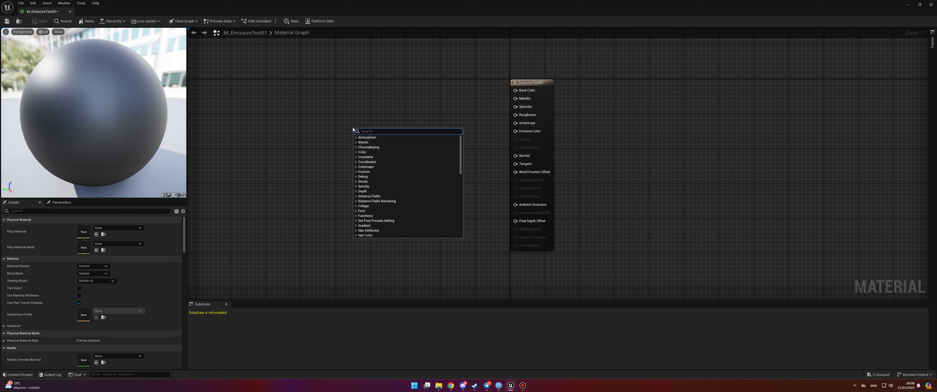
text(cons)
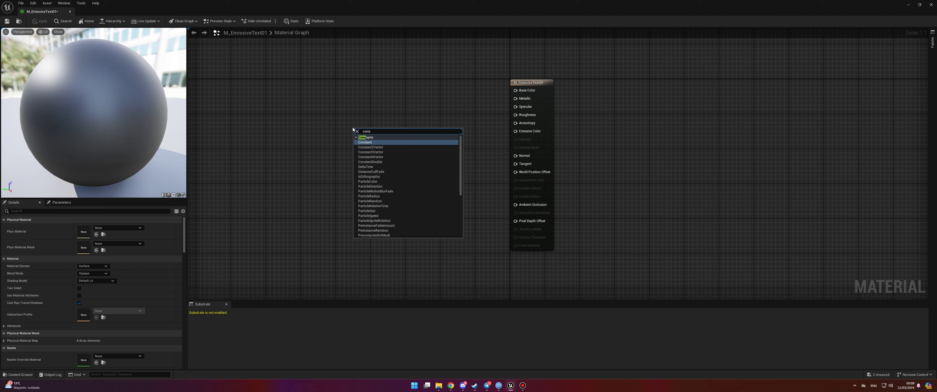
click(379, 153)
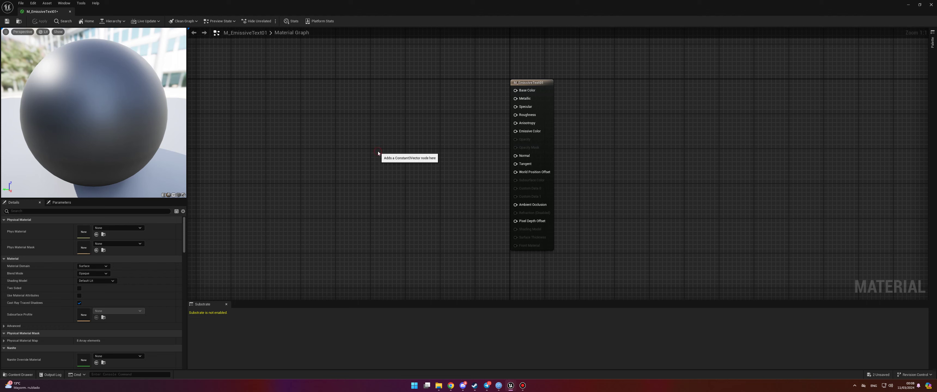
mouse_move(375, 134)
mouse_down()
mouse_move(372, 92)
mouse_move(345, 115)
mouse_up()
- Add a Multiply node between the Constant3Vector and the result node
right_click(344, 185)
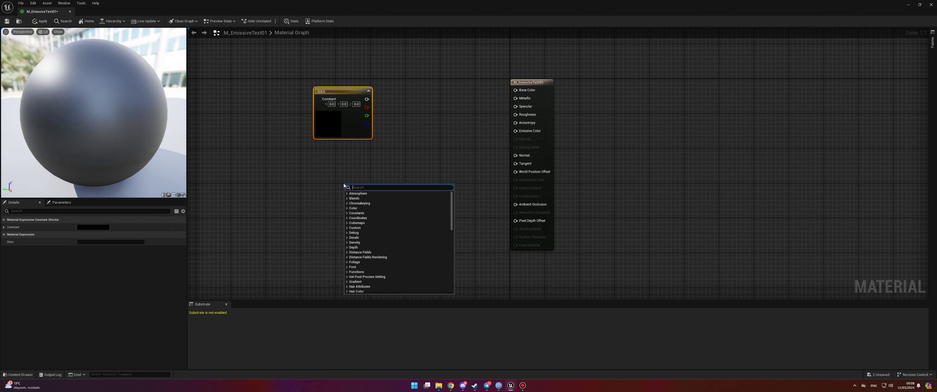
text(mu)
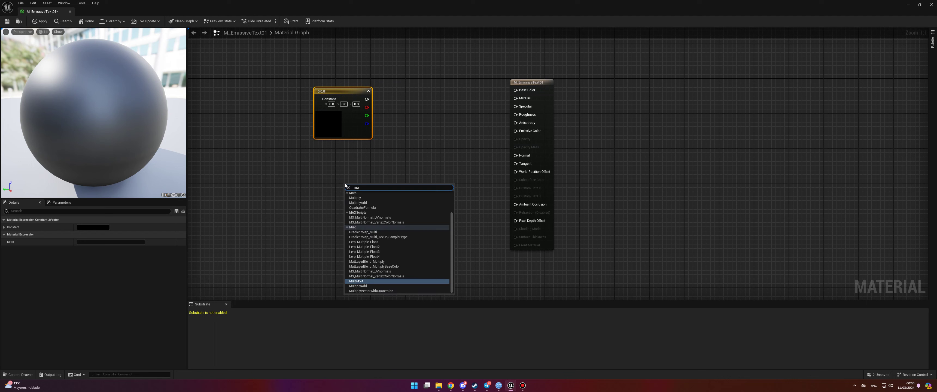
text(lty)
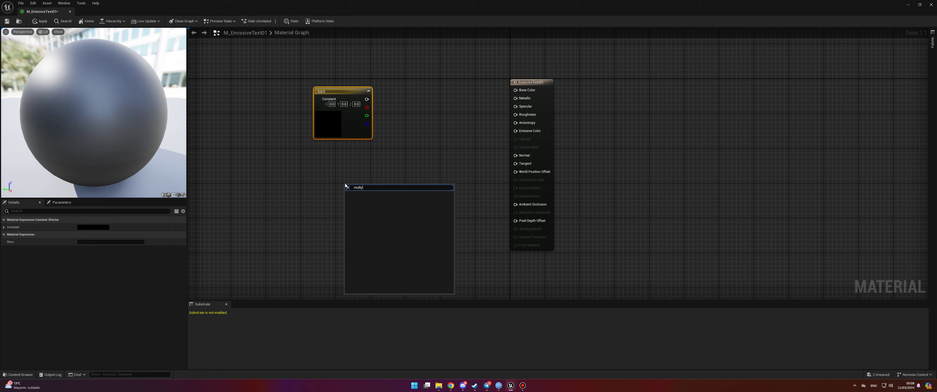
key(BackSpace)
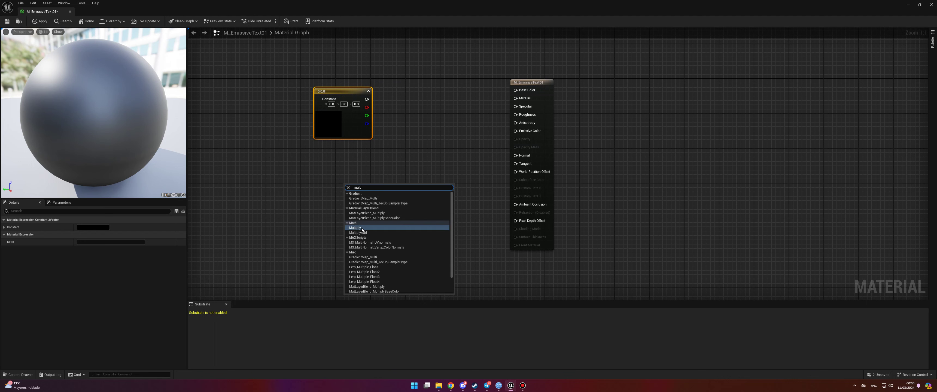
click(362, 227)
drag(360, 186, 409, 173)
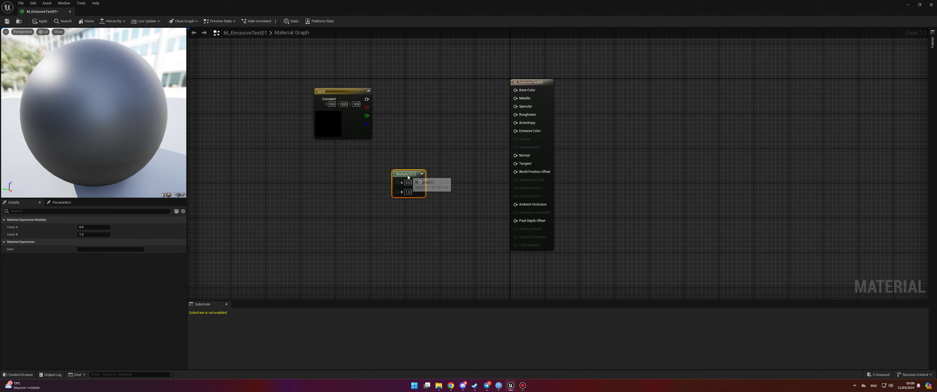
- Add a single-value Constant node below and left of the Multiply node
right_click(329, 223)
text(par)
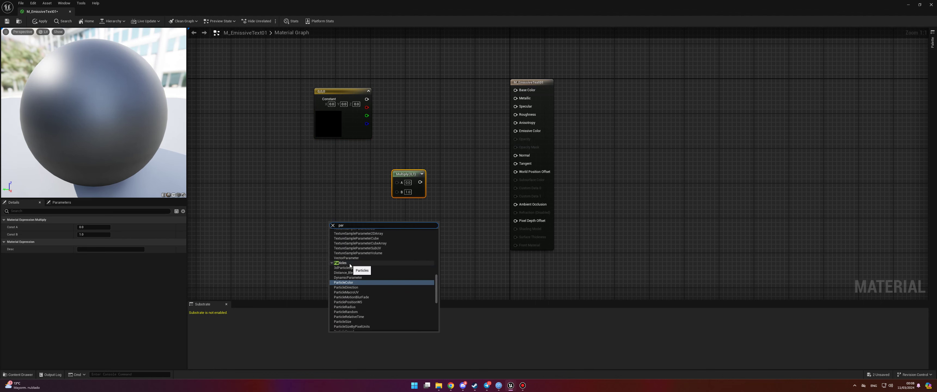
key(BackSpace)
key(BackSpace)
text(con)
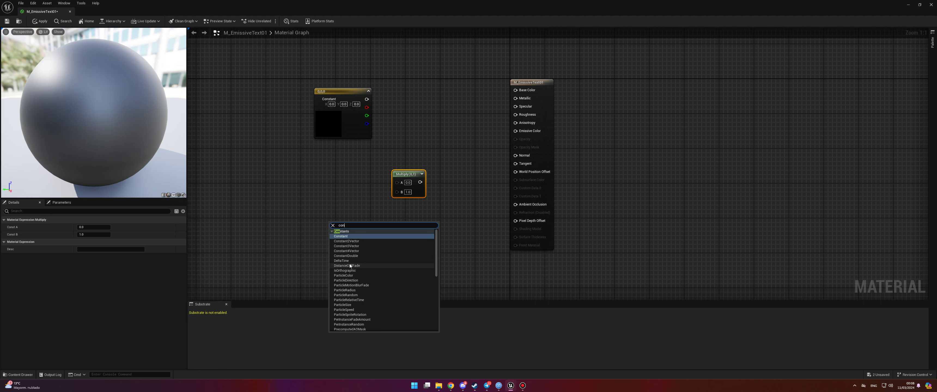
click(344, 237)
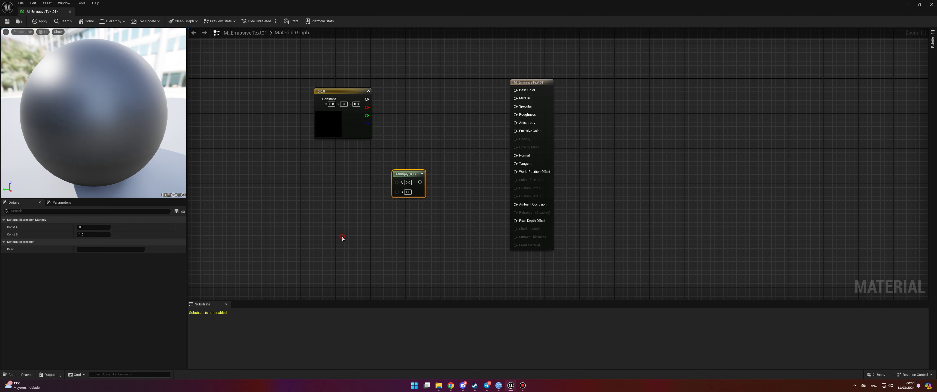
drag(348, 228, 325, 212)
- Wire the Constant3Vector into Multiply A and the Constant into B, setting it to 5
drag(366, 99, 400, 184)
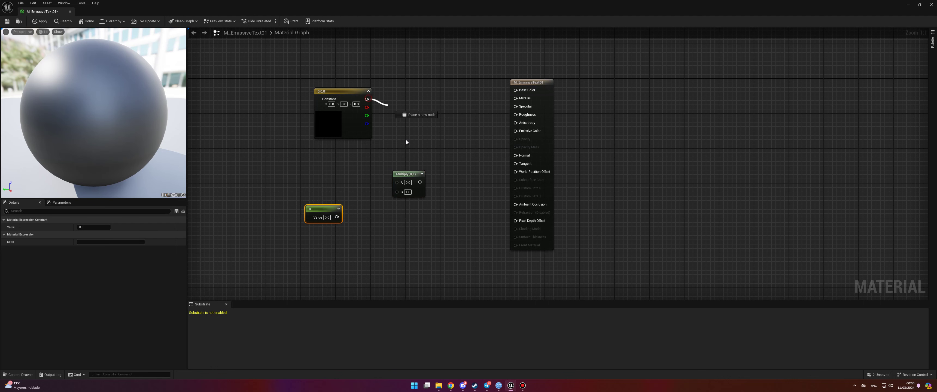
drag(338, 218, 515, 131)
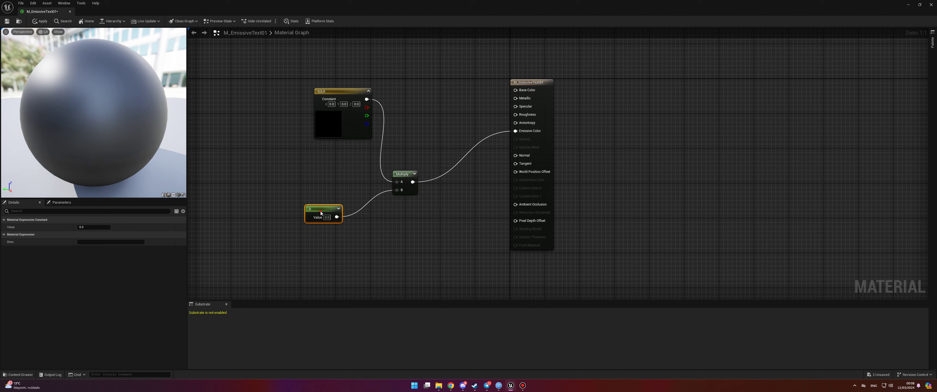
click(96, 228)
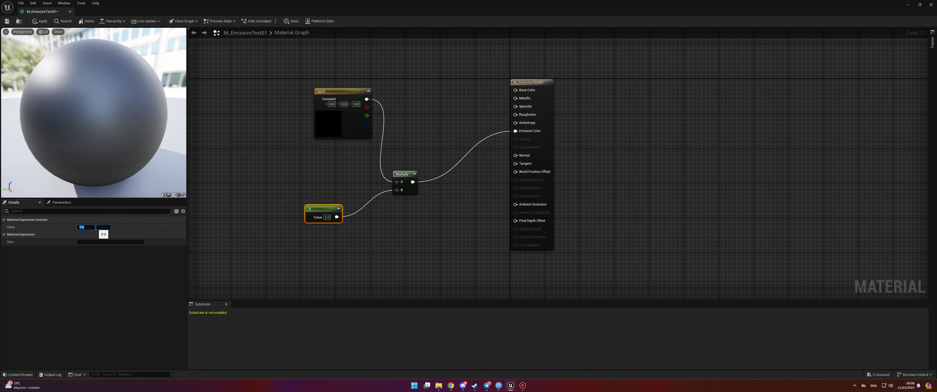
text(5)
drag(325, 214, 334, 215)
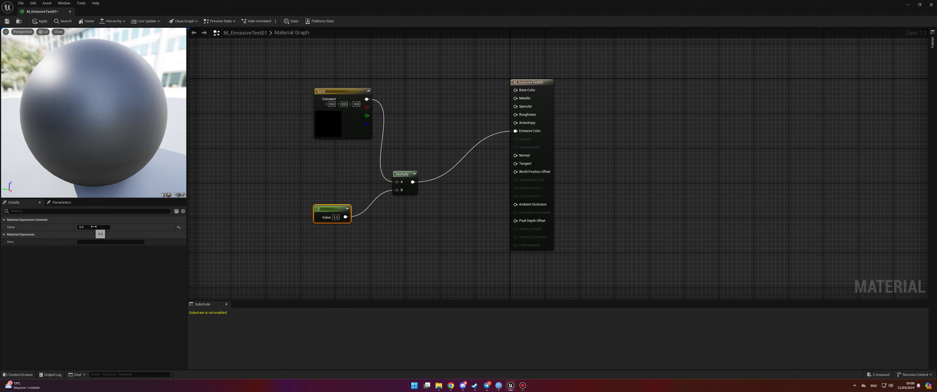
click(340, 114)
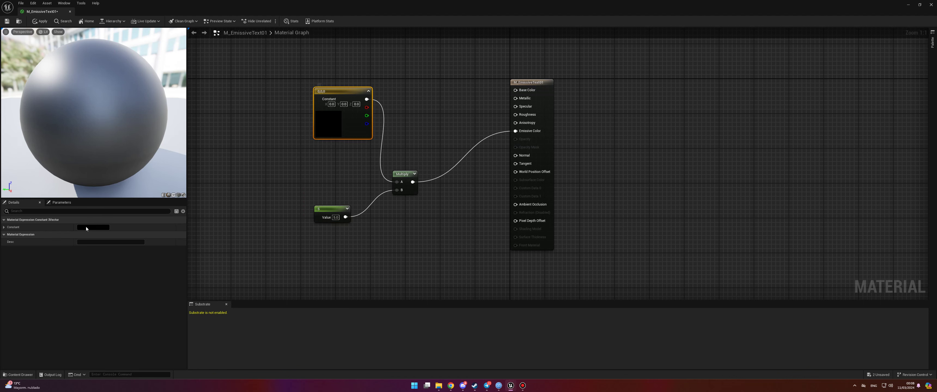
- Set the Constant3Vector colour to a saturated red-orange with brightness 0.9375
double_click(330, 124)
click(146, 277)
drag(165, 260, 164, 252)
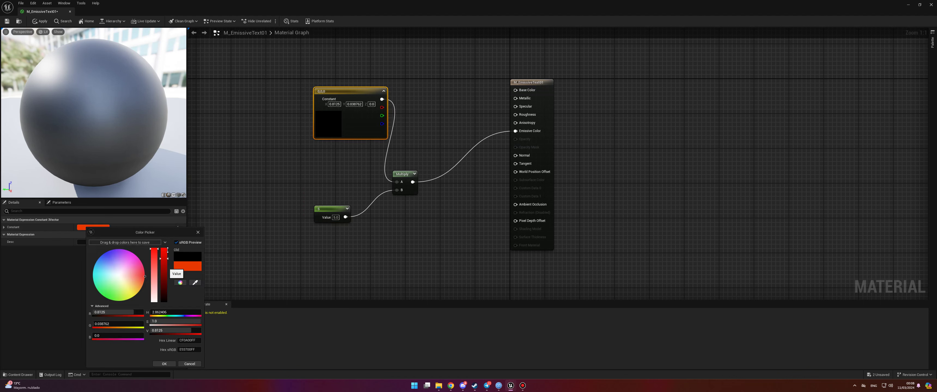
click(396, 225)
click(347, 157)
right_drag(357, 166, 376, 172)
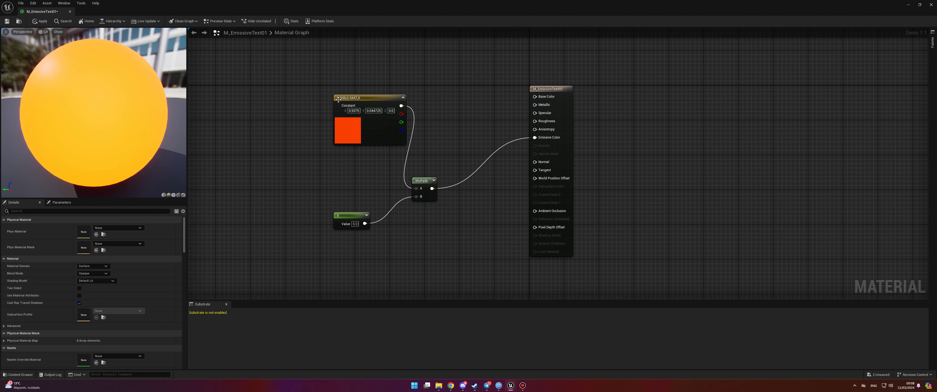
- Convert the colour constant into a parameter named Color
drag(363, 99, 354, 103)
right_click(368, 101)
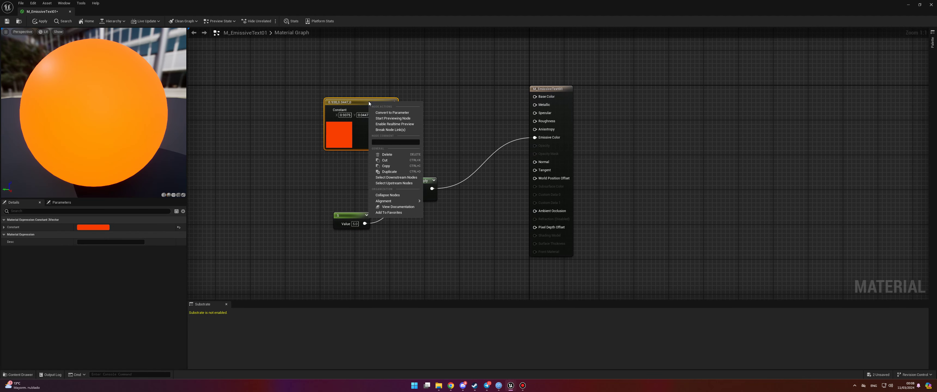
click(392, 112)
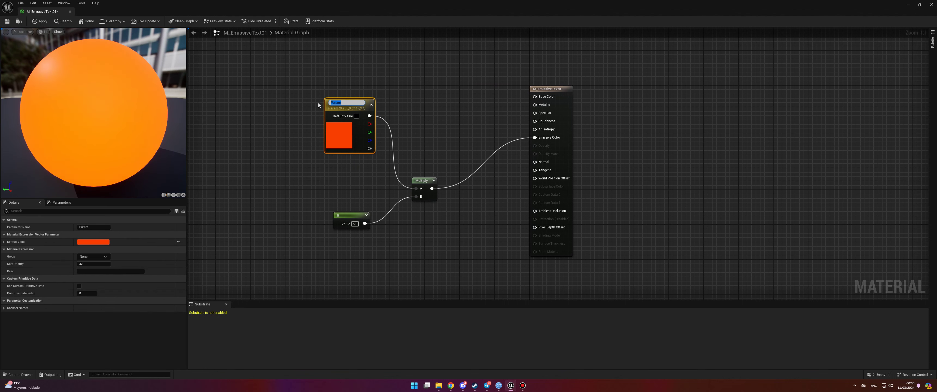
text(Color)
key(Return)
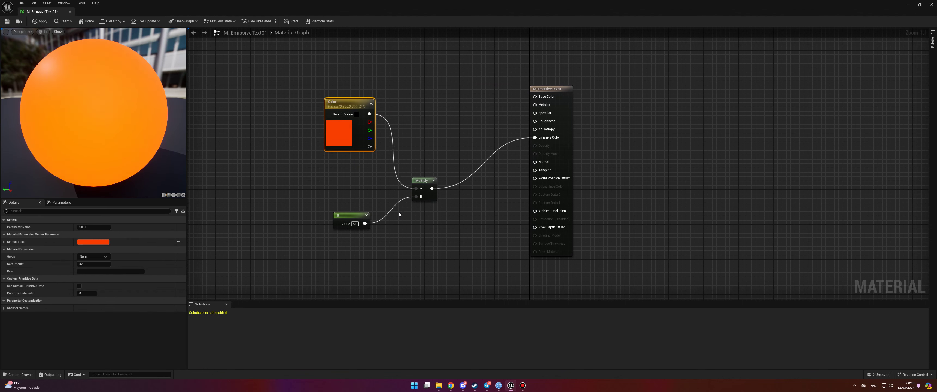
- Convert the 5 constant into a parameter named Multy and restore the editor to a floating window
click(355, 218)
right_click(355, 217)
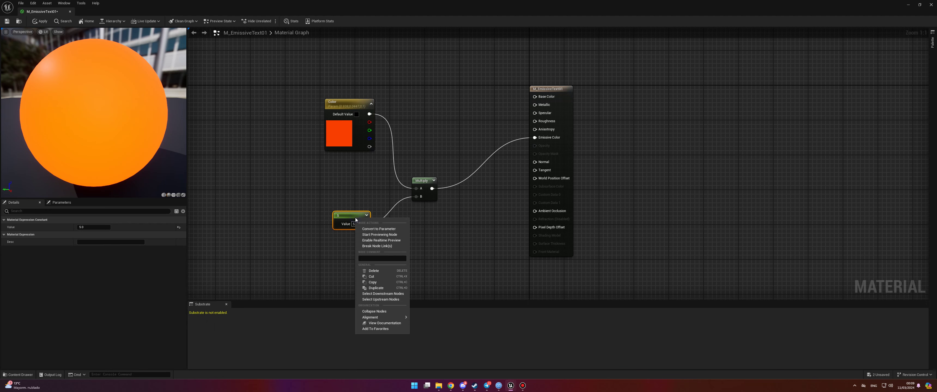
click(375, 229)
drag(358, 216, 335, 216)
text(Multy)
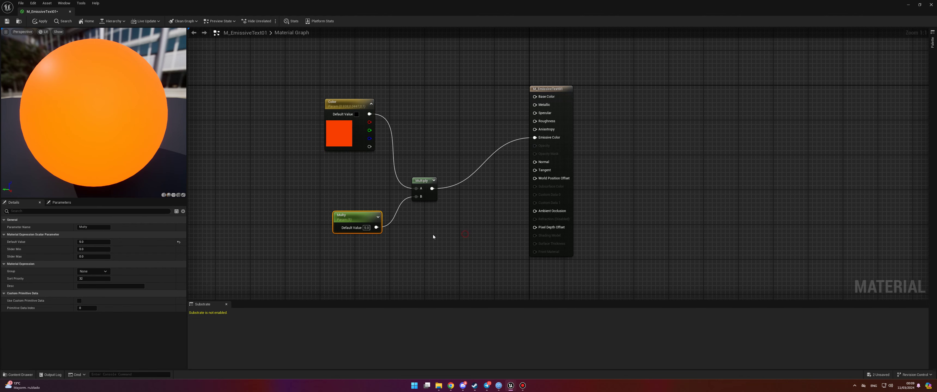
drag(360, 218, 351, 219)
drag(374, 1, 451, 83)
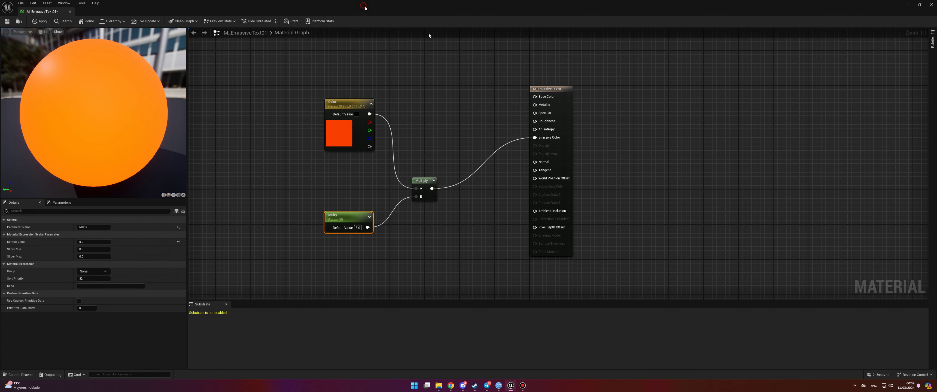
- Save M_EmissiveText01 with Ctrl+S, locate it in the Content Browser, and close the material editor
key(ctrl+s)
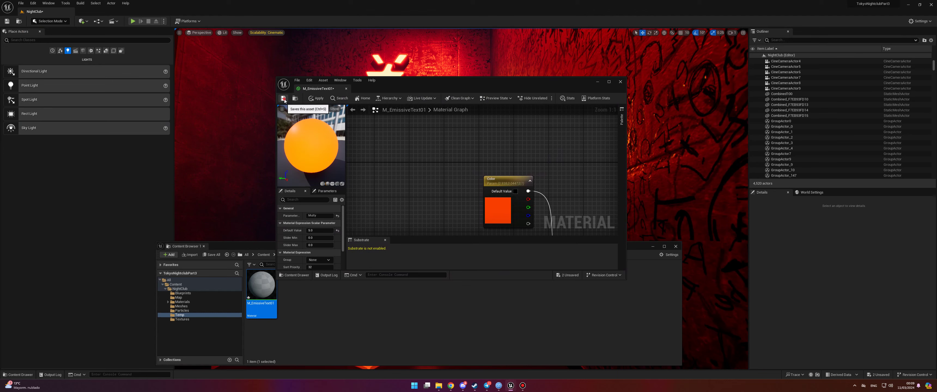
click(295, 101)
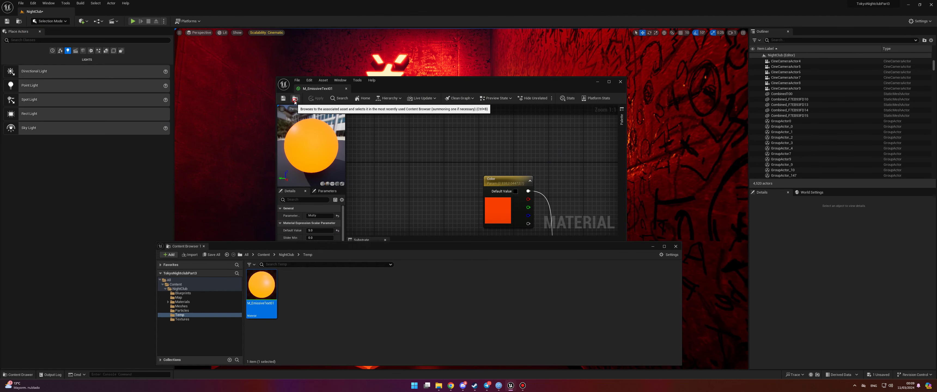
click(622, 82)
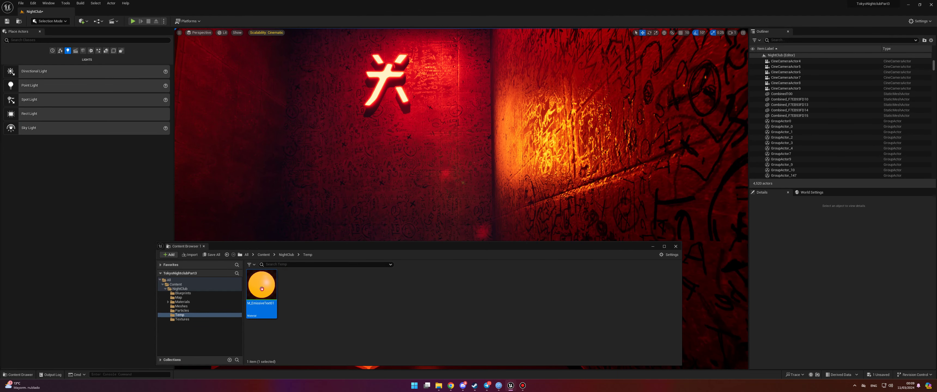
right_drag(621, 82, 23, 99)
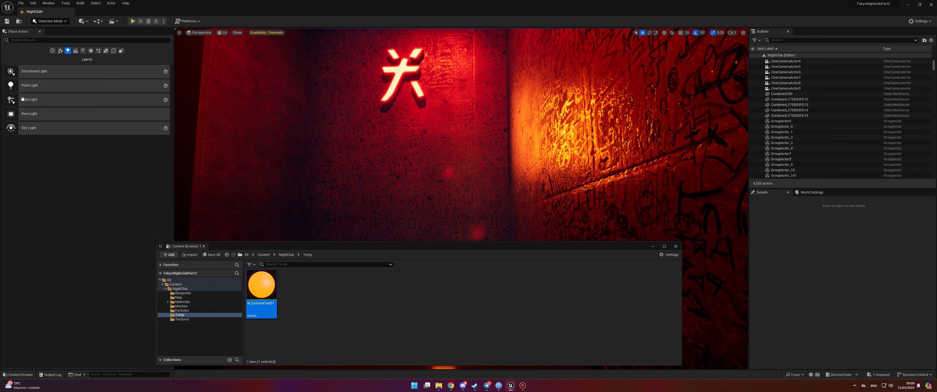
click(85, 52)
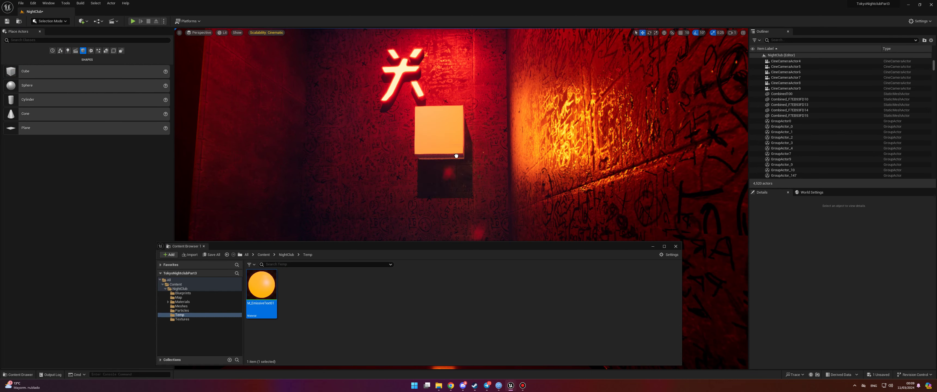
- Place a cube on the wall below the neon sign and scale it into a tall thin bar
drag(39, 74, 470, 158)
key(e)
key(r)
click(695, 35)
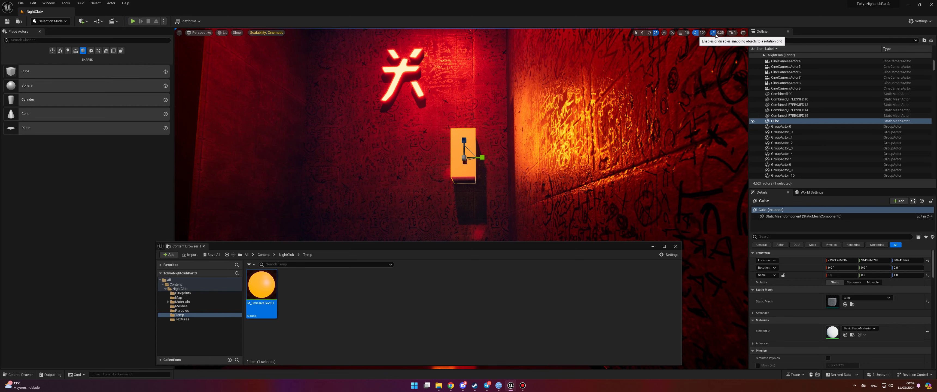
drag(465, 140, 464, 117)
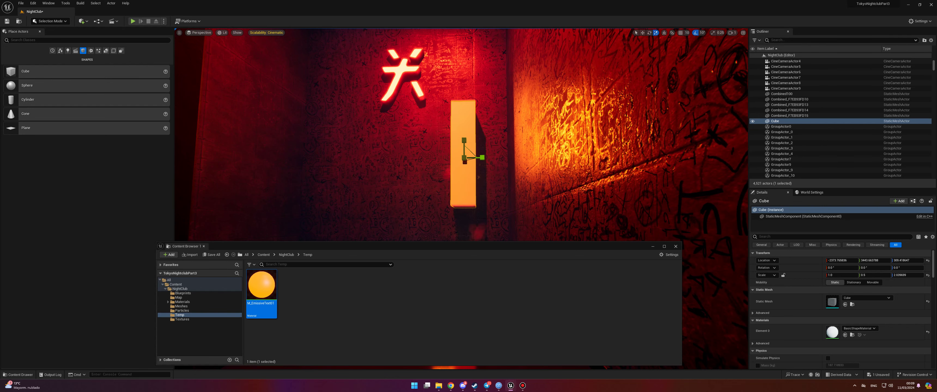
- Apply M_EmissiveText01 to the bar so it glows orange
drag(262, 286, 455, 181)
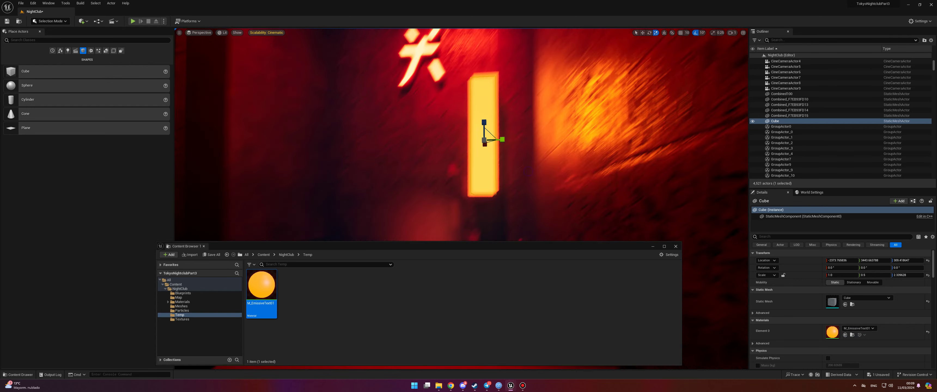
right_drag(456, 182, 516, 160)
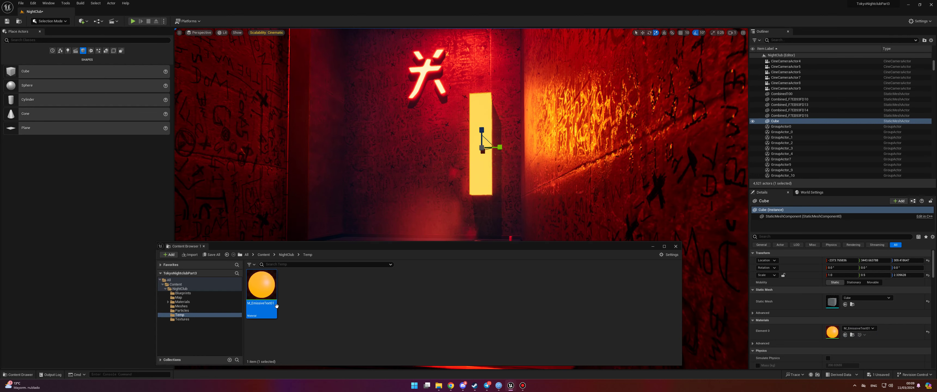
right_click(261, 281)
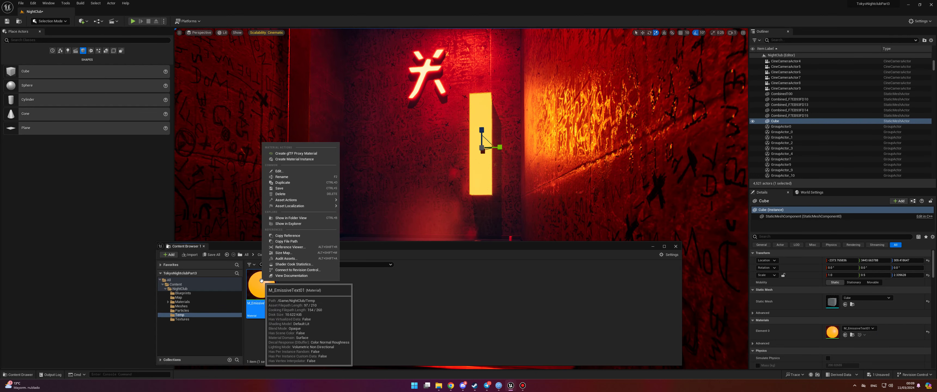
- Make a material instance of M_EmissiveText01 named MI_EmissiveText01 and open it
click(299, 160)
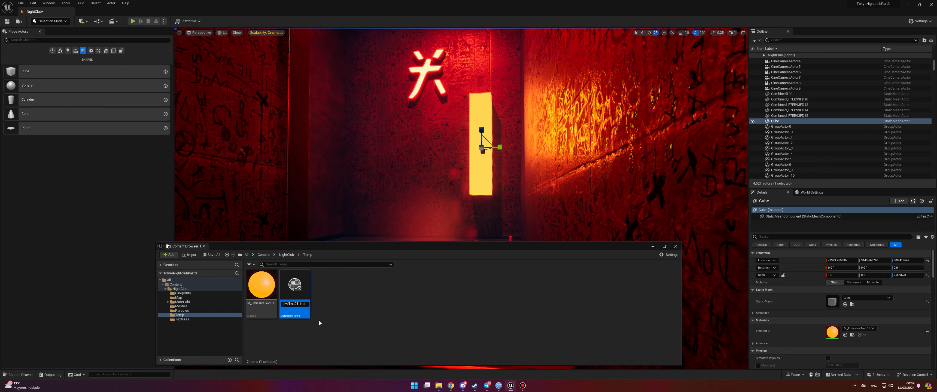
key(BackSpace)
key(Right)
key(Return)
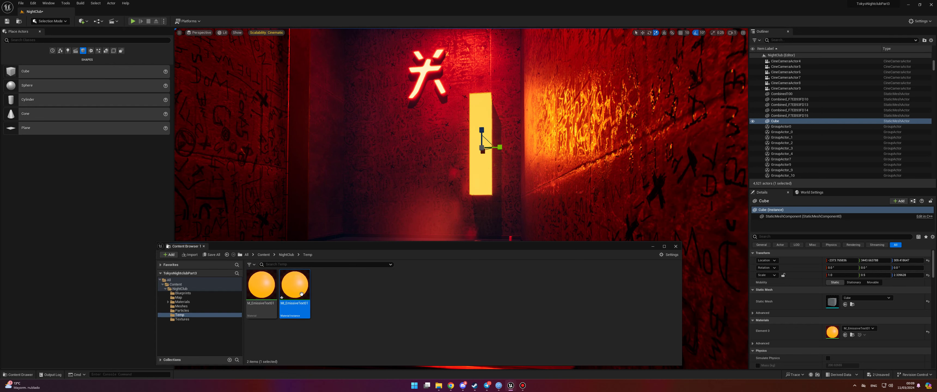
double_click(303, 296)
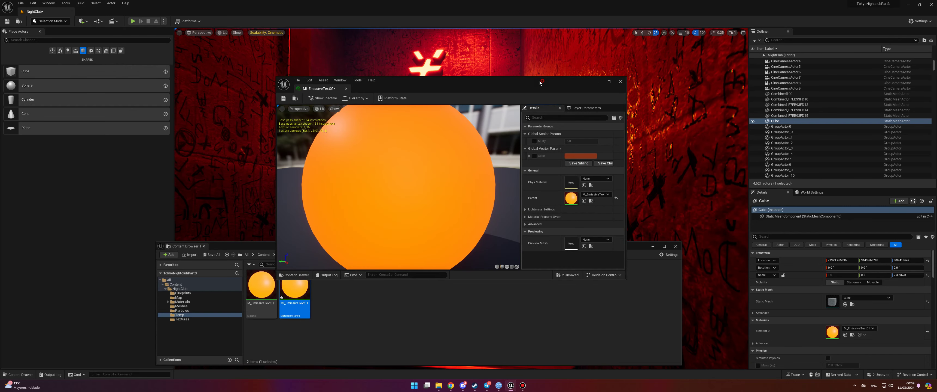
- Apply MI_EmissiveText01 to the bar, enable Color and Multy overrides, and set Multy to 10, then higher
drag(540, 83, 317, 50)
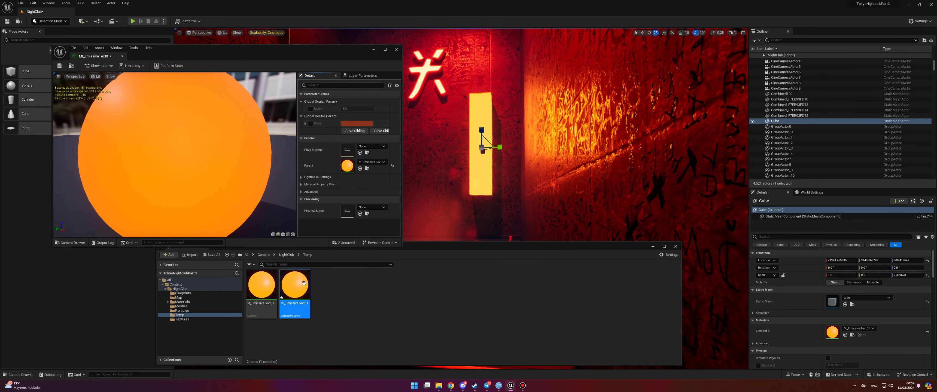
drag(295, 285, 484, 180)
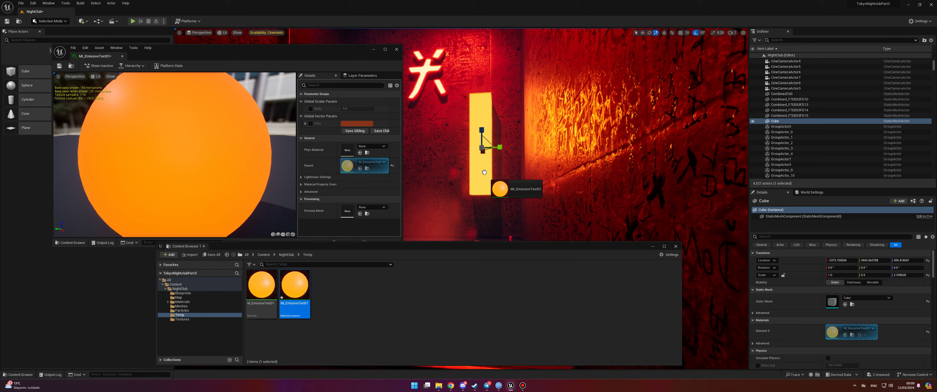
click(310, 108)
click(311, 123)
click(357, 108)
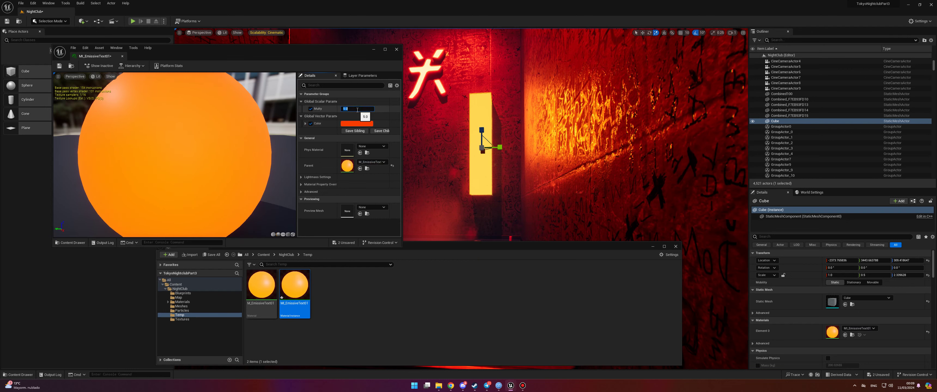
text(10)
key(Return)
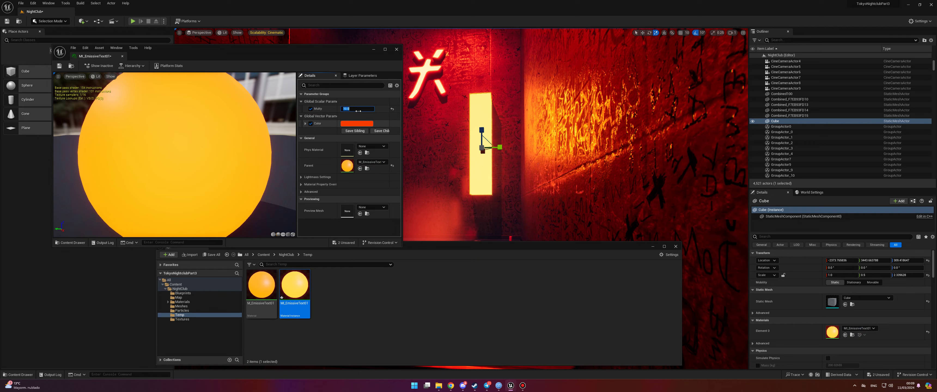
mouse_move(357, 109)
mouse_down()
mouse_move(378, 108)
mouse_move(359, 108)
mouse_up()
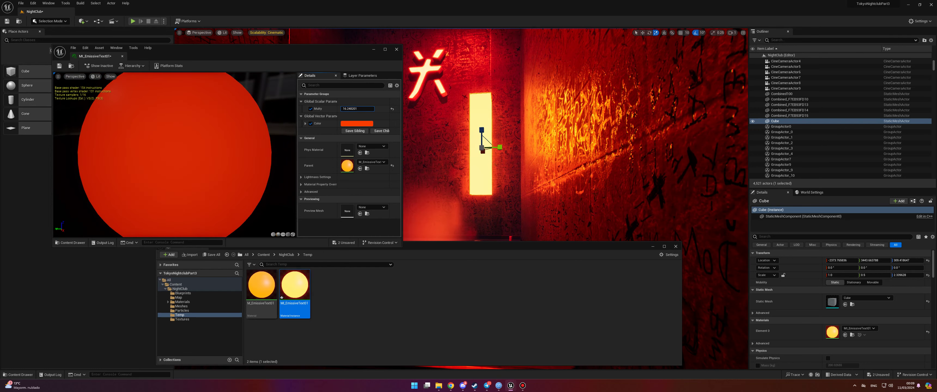
- After trying other hues, set MI_EmissiveText01's Color to red-orange and close the instance editor
click(357, 124)
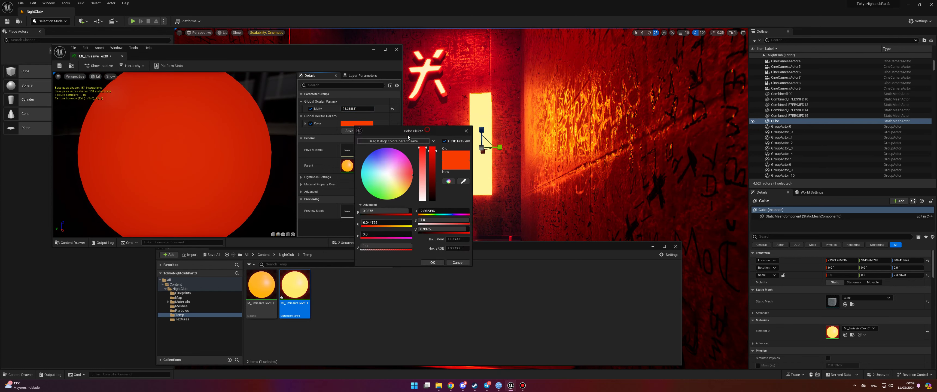
drag(408, 137, 367, 156)
mouse_move(349, 196)
mouse_down()
mouse_move(363, 186)
mouse_move(325, 182)
mouse_up()
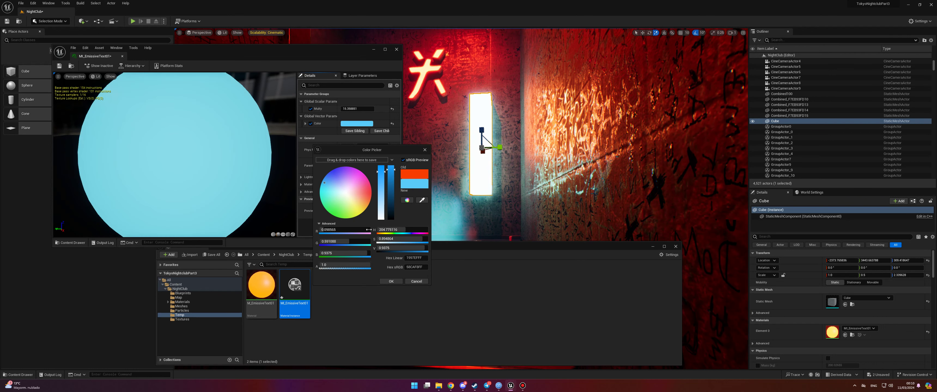
drag(364, 178, 371, 193)
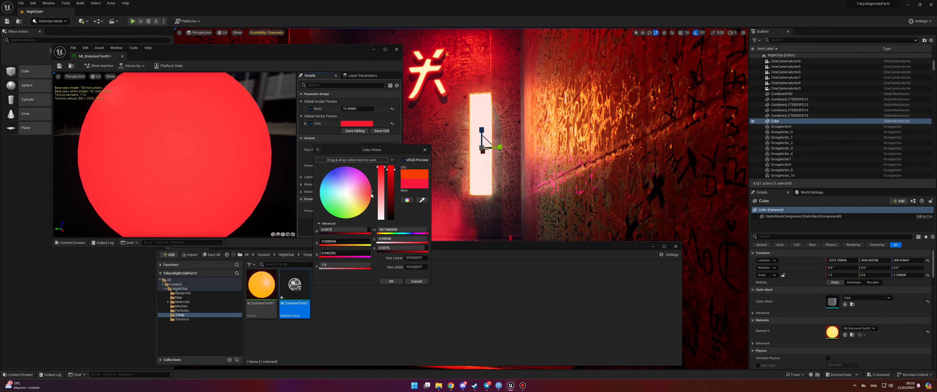
click(392, 281)
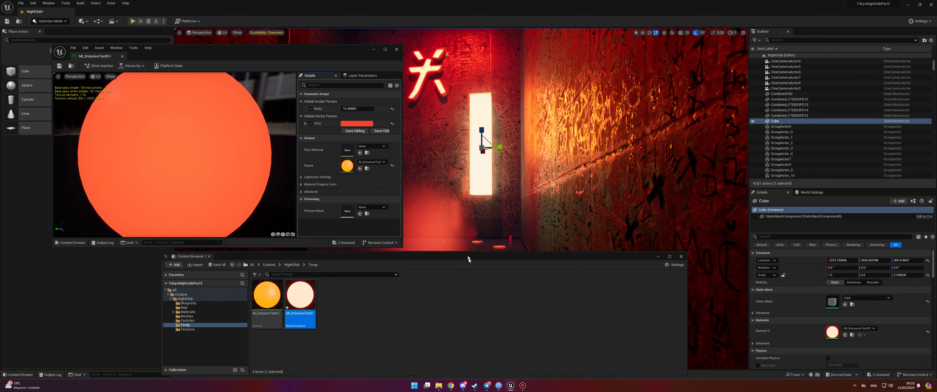
drag(429, 121, 407, 116)
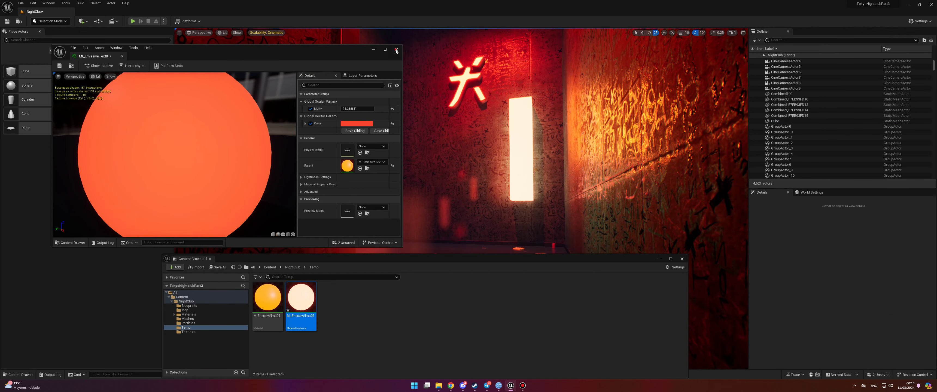
click(397, 50)
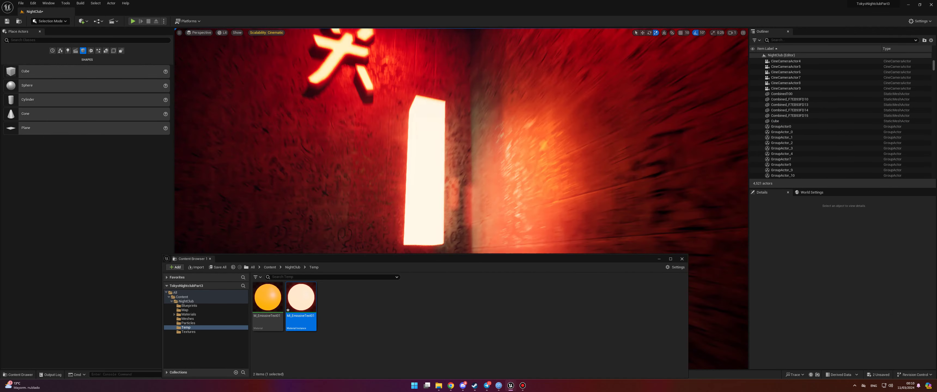
- Place a Rect Light in front of the glowing bar
click(68, 51)
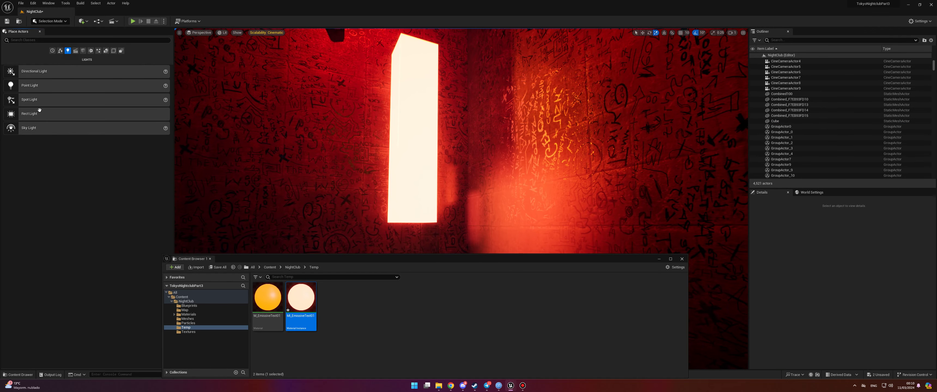
mouse_move(15, 115)
mouse_down()
mouse_move(417, 155)
mouse_move(447, 137)
mouse_up()
key(e)
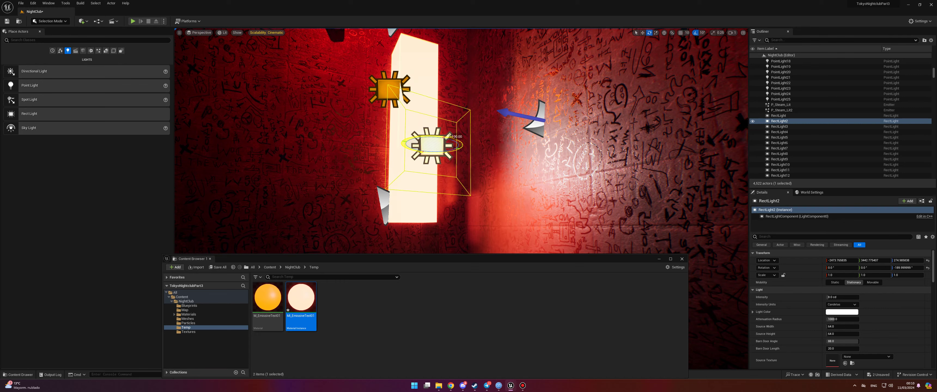
alt+drag(448, 137, 473, 110)
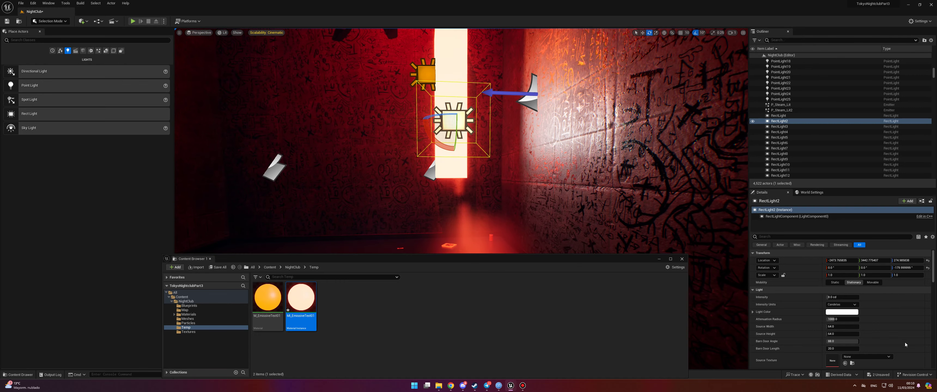
- Resize the light's source to 40 wide by 150 high and raise it along the bar
mouse_move(843, 327)
mouse_down()
mouse_move(833, 327)
mouse_move(870, 334)
mouse_up()
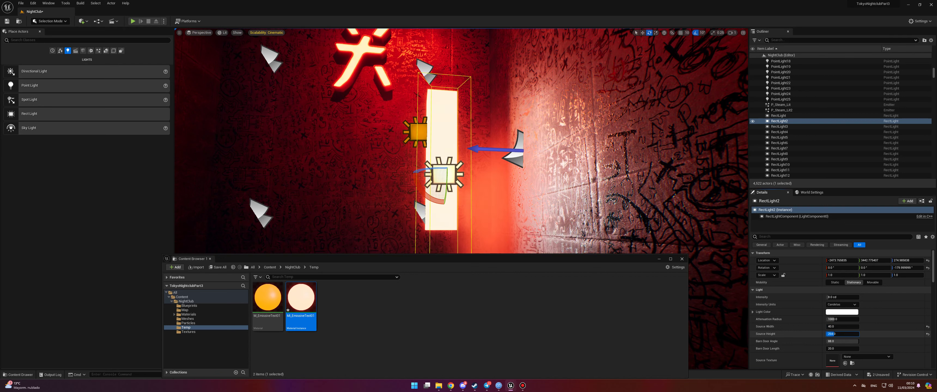
click(436, 156)
key(w)
drag(444, 161, 445, 140)
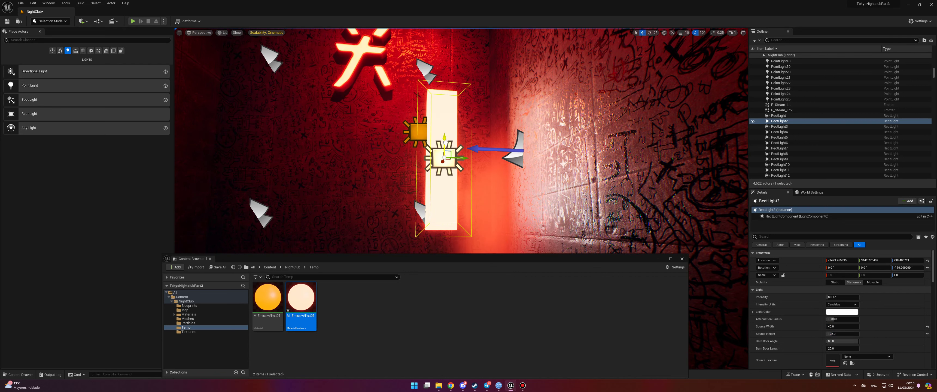
- Make the rect light red and set its Mobility to Movable
click(842, 312)
click(787, 280)
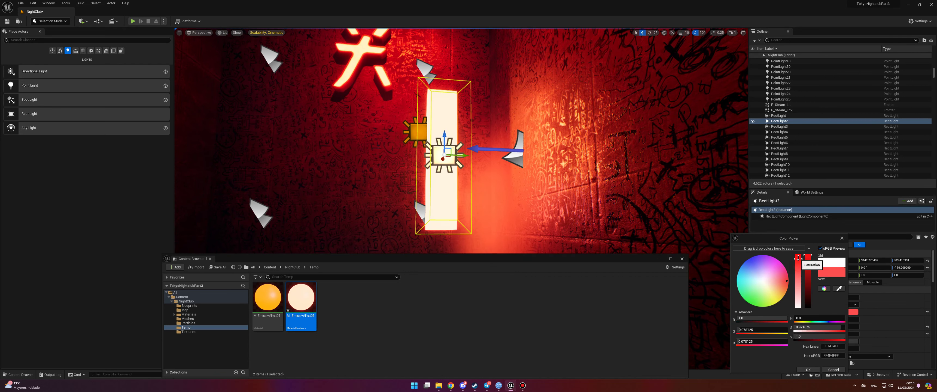
click(808, 370)
click(872, 283)
- Raise the rect light's intensity in game view so red washes the wall
right_drag(437, 131, 437, 131)
key(g)
drag(837, 296, 848, 298)
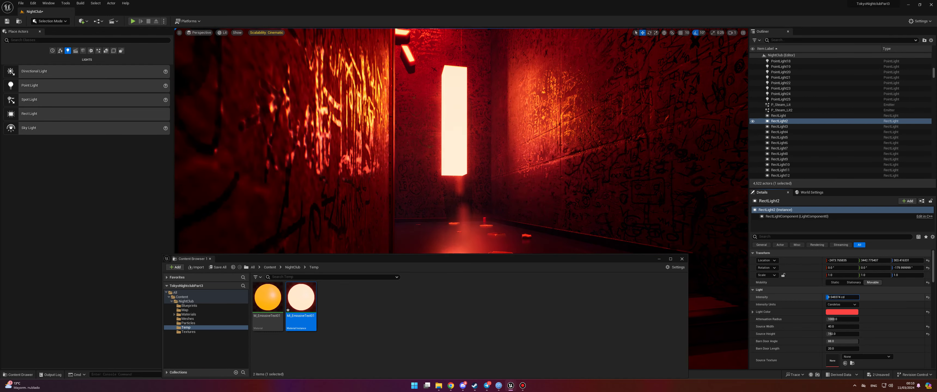
drag(387, 259, 382, 225)
mouse_move(382, 182)
right_down()
mouse_move(419, 174)
mouse_move(418, 204)
right_up()
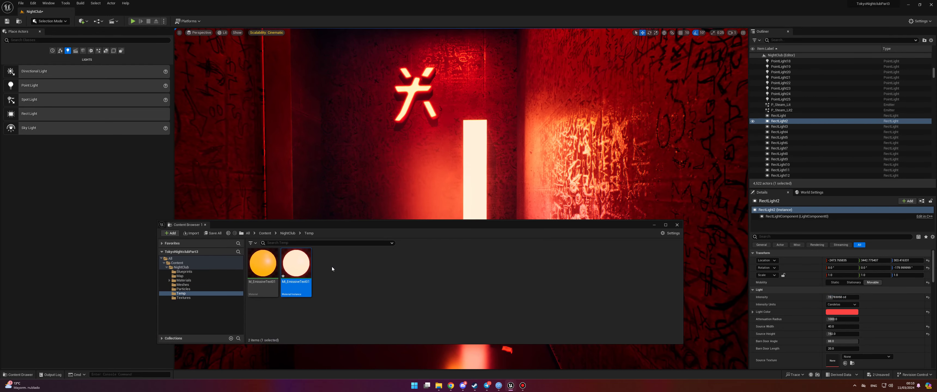
- Drop the emissive material onto the neon sign and orbit to inspect its glow
drag(296, 262, 418, 98)
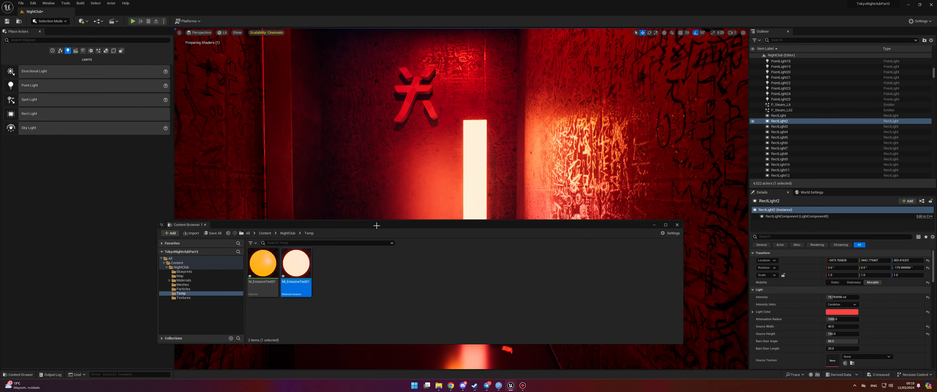
right_drag(489, 140, 494, 128)
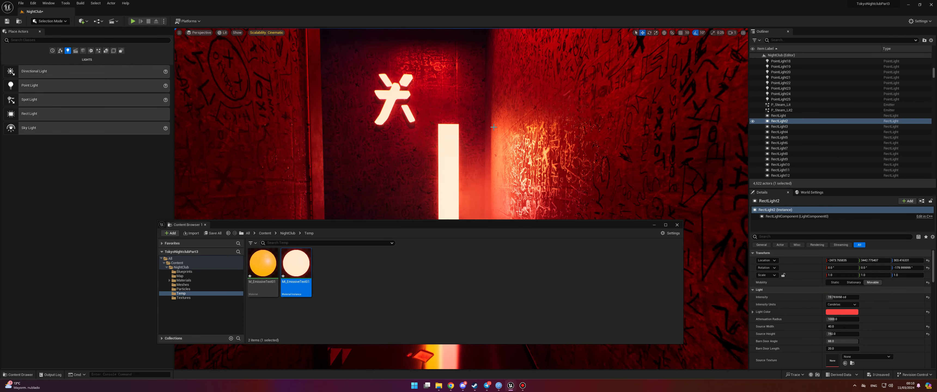
right_drag(478, 127, 432, 123)
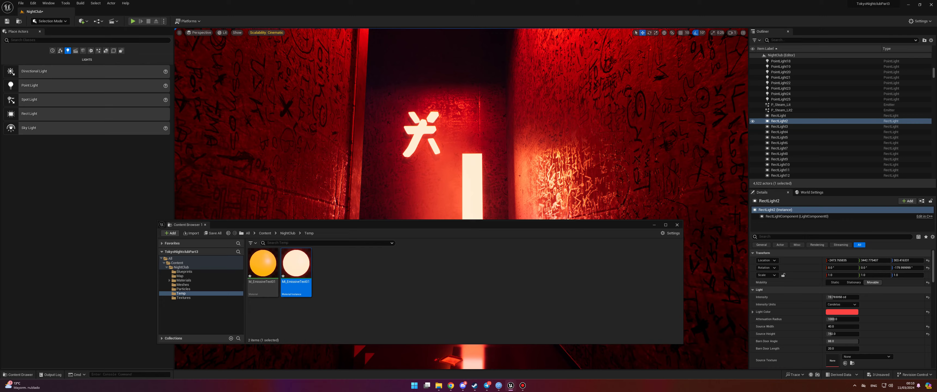